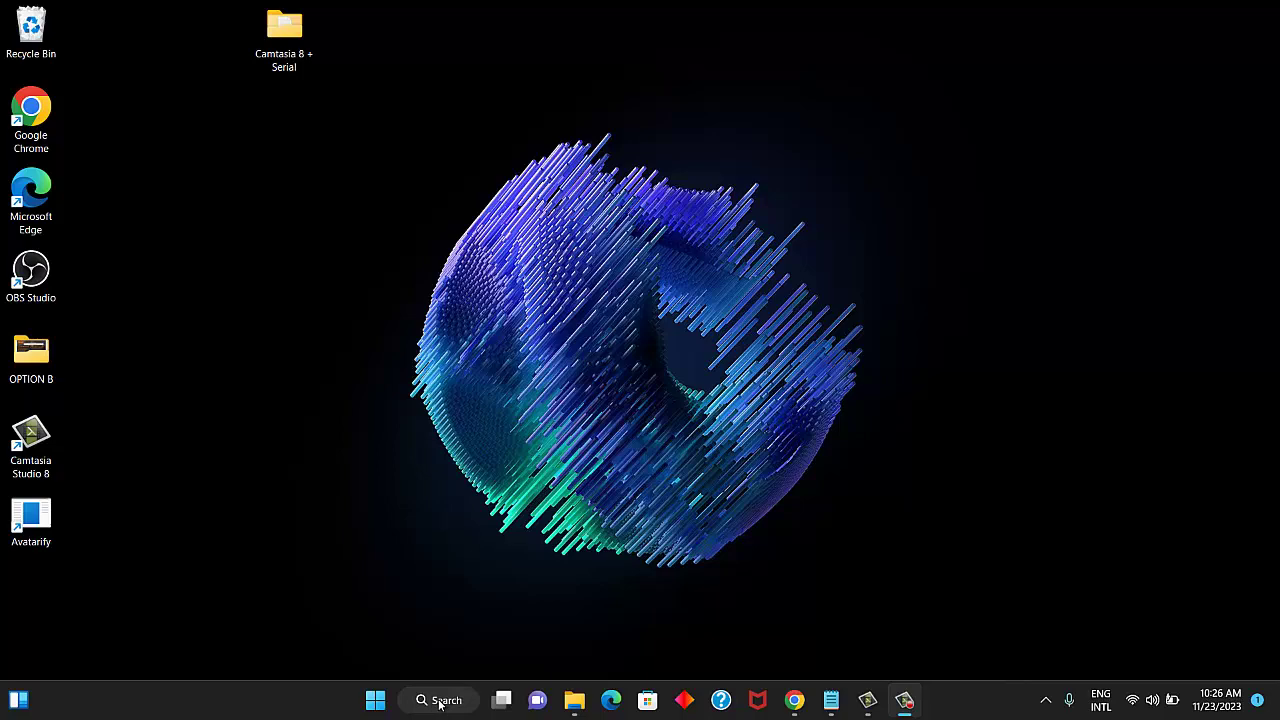
- Search for 'ana' and launch Anaconda Prompt (miniconda3)
click(439, 704)
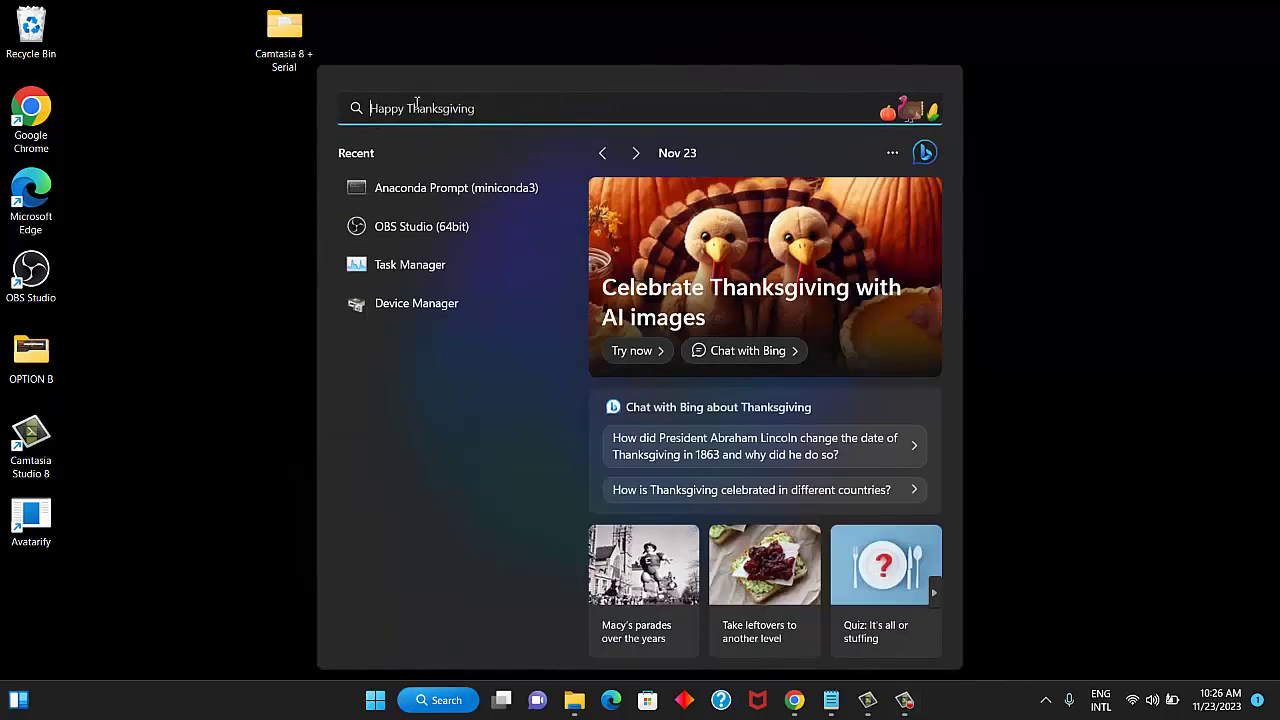
text(ana)
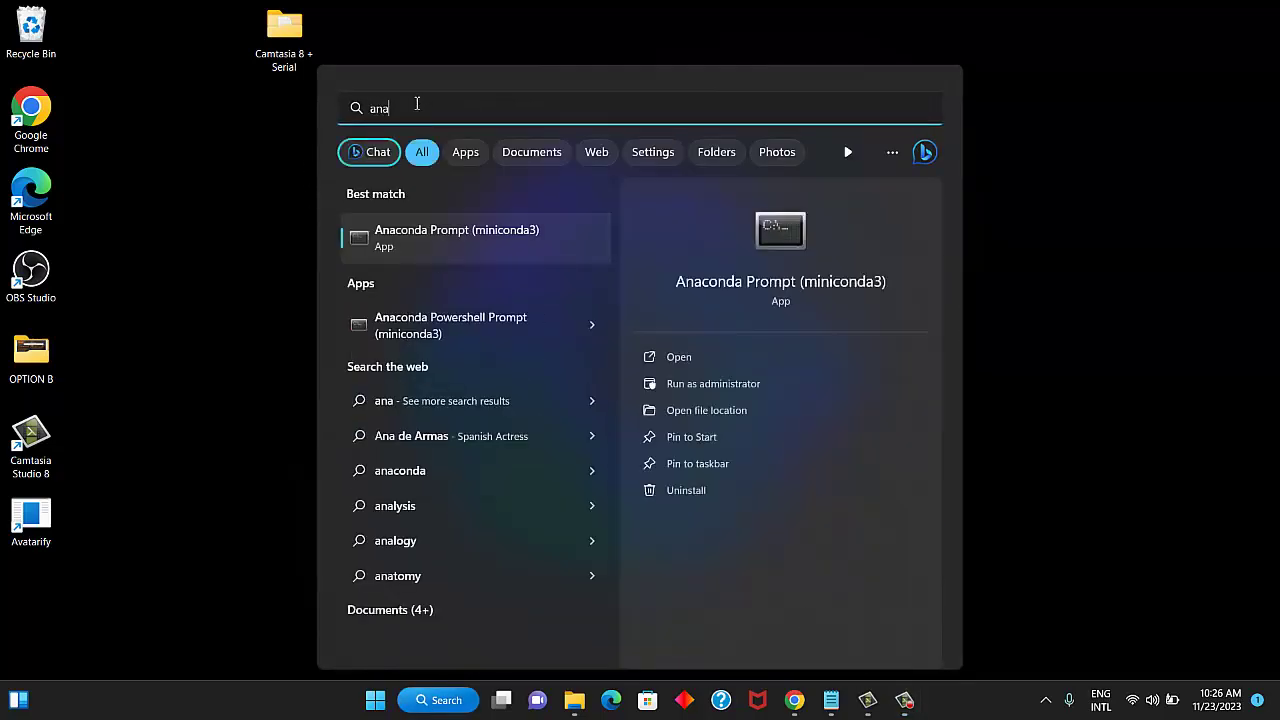
click(684, 362)
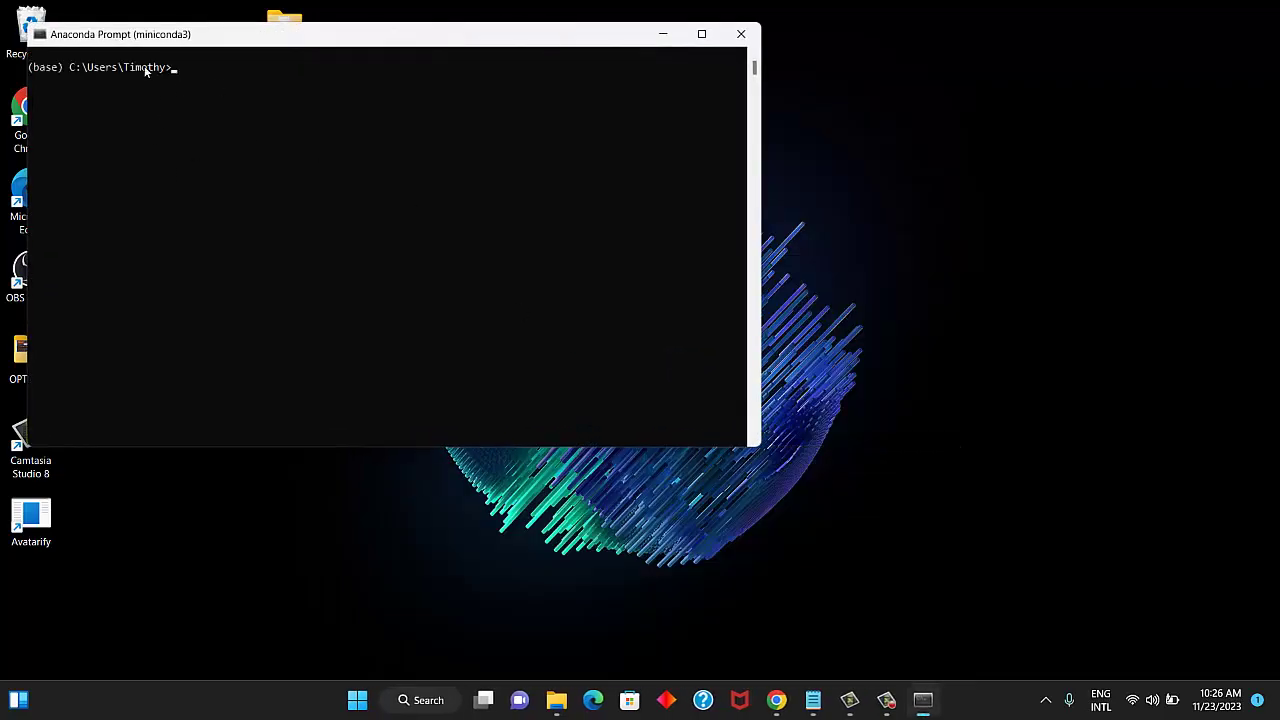
- Copy the 'cd avatarify-python-youtube' command from the Notepad notes
mouse_move(813, 700)
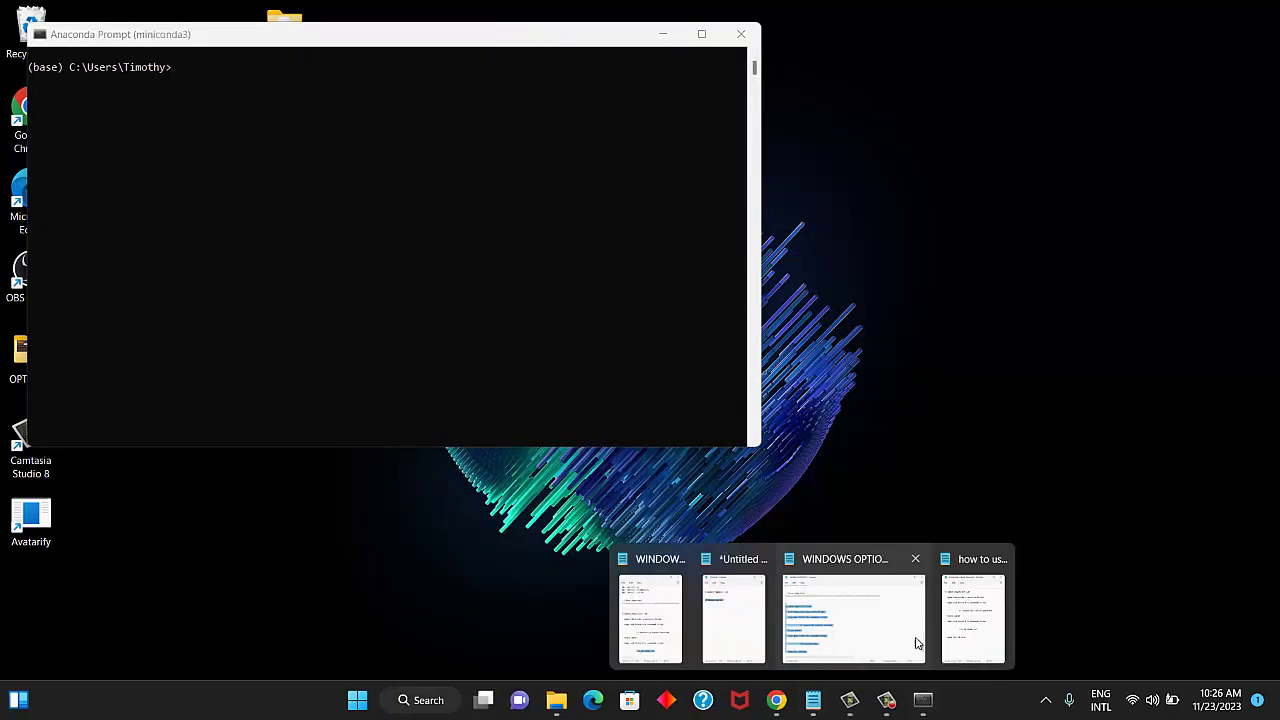
click(975, 614)
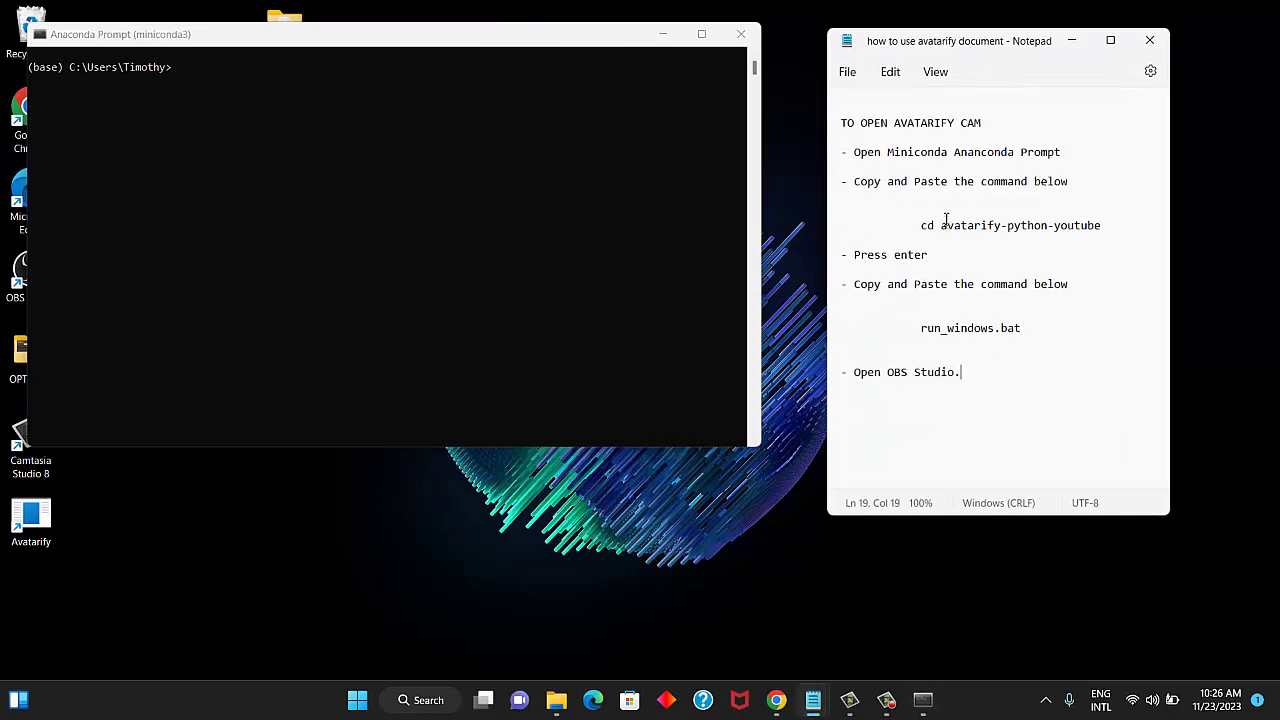
drag(922, 228, 1104, 231)
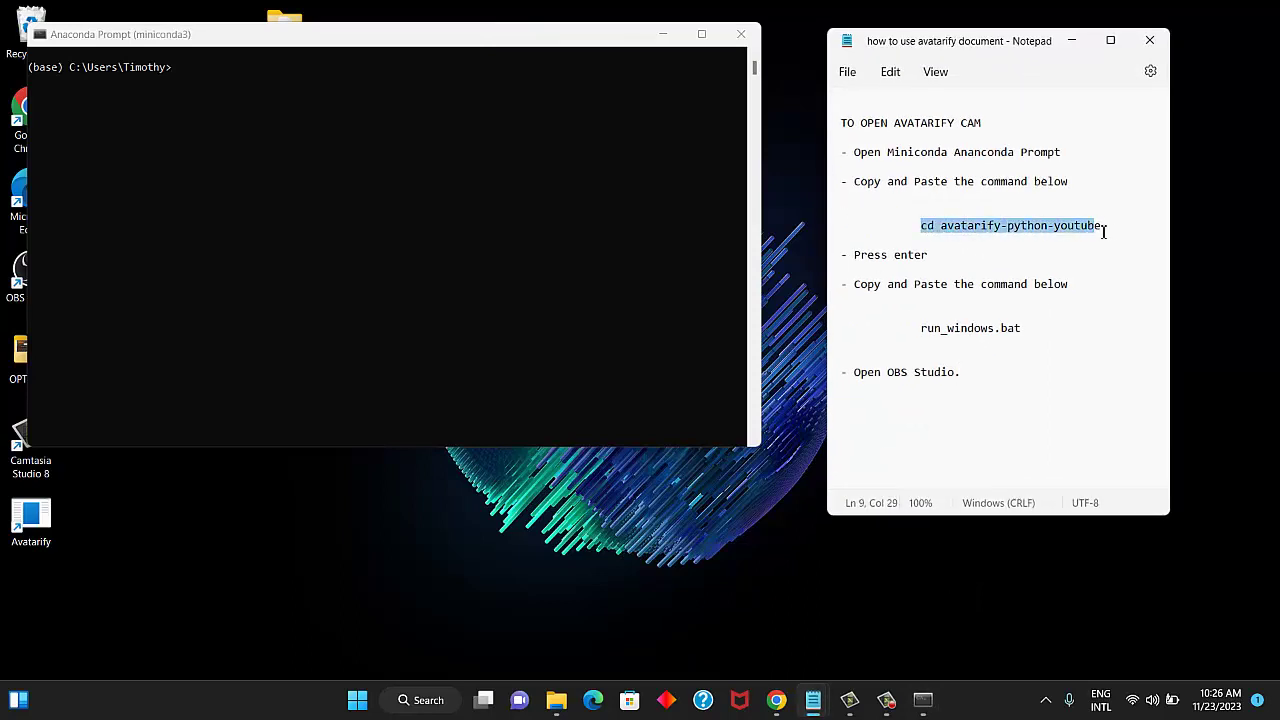
right_click(985, 228)
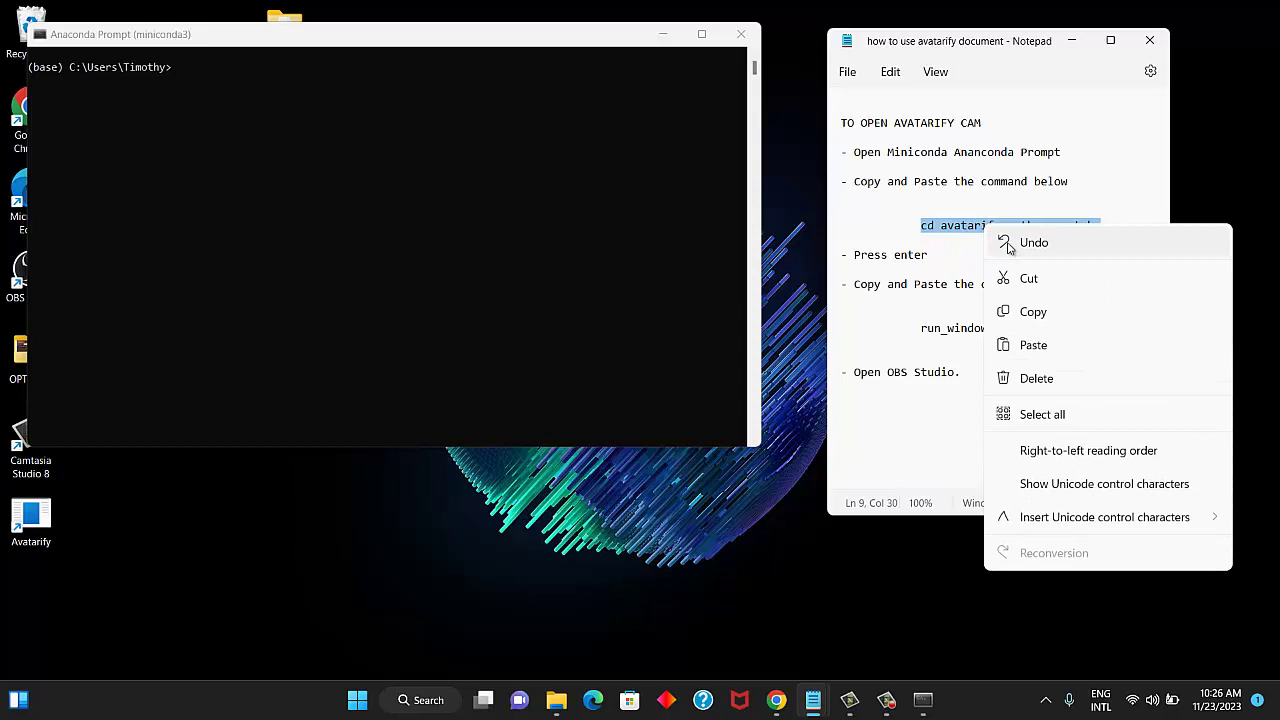
click(1030, 311)
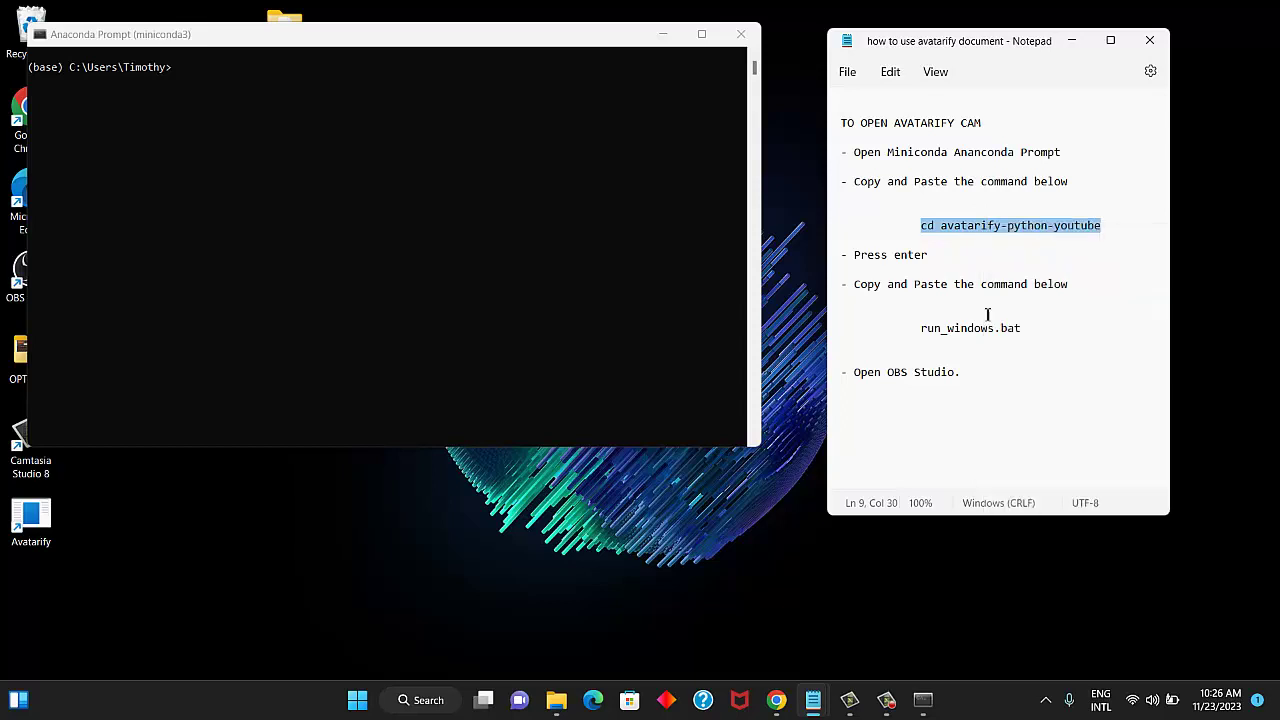
- Paste and run the cd command in Anaconda Prompt, then select 'run_windows.bat' in the notes
click(175, 74)
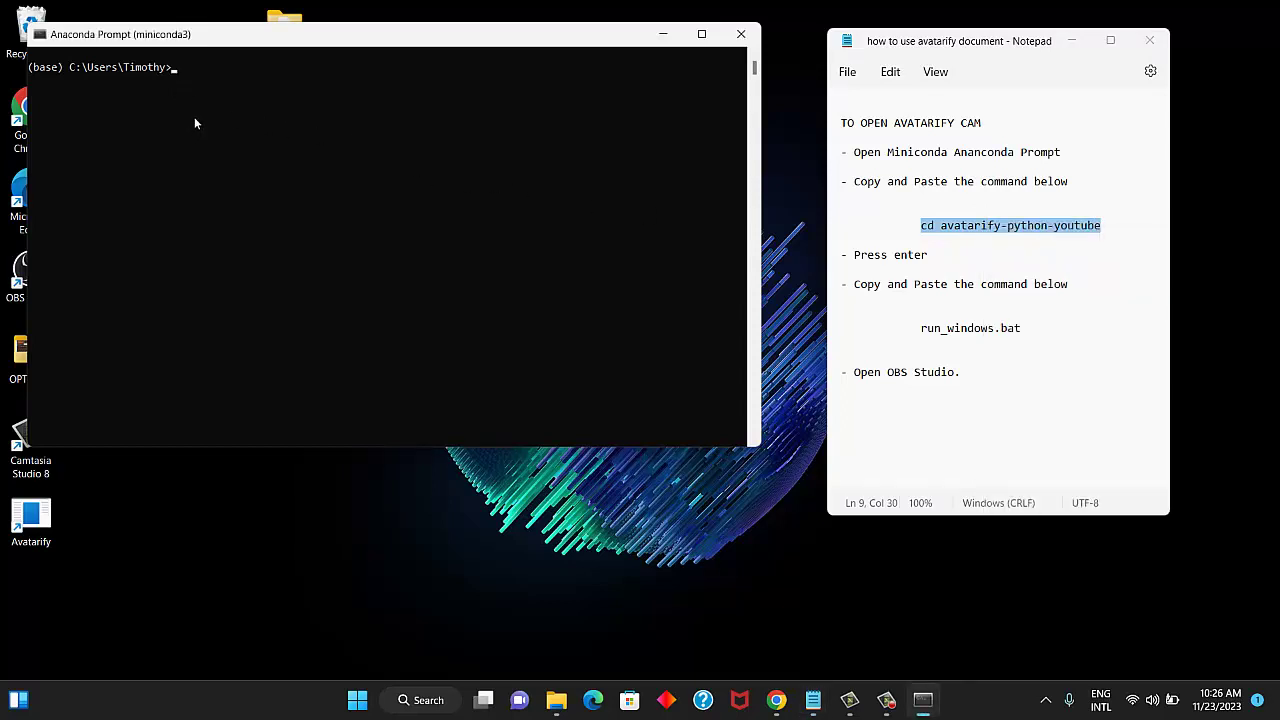
right_click(195, 117)
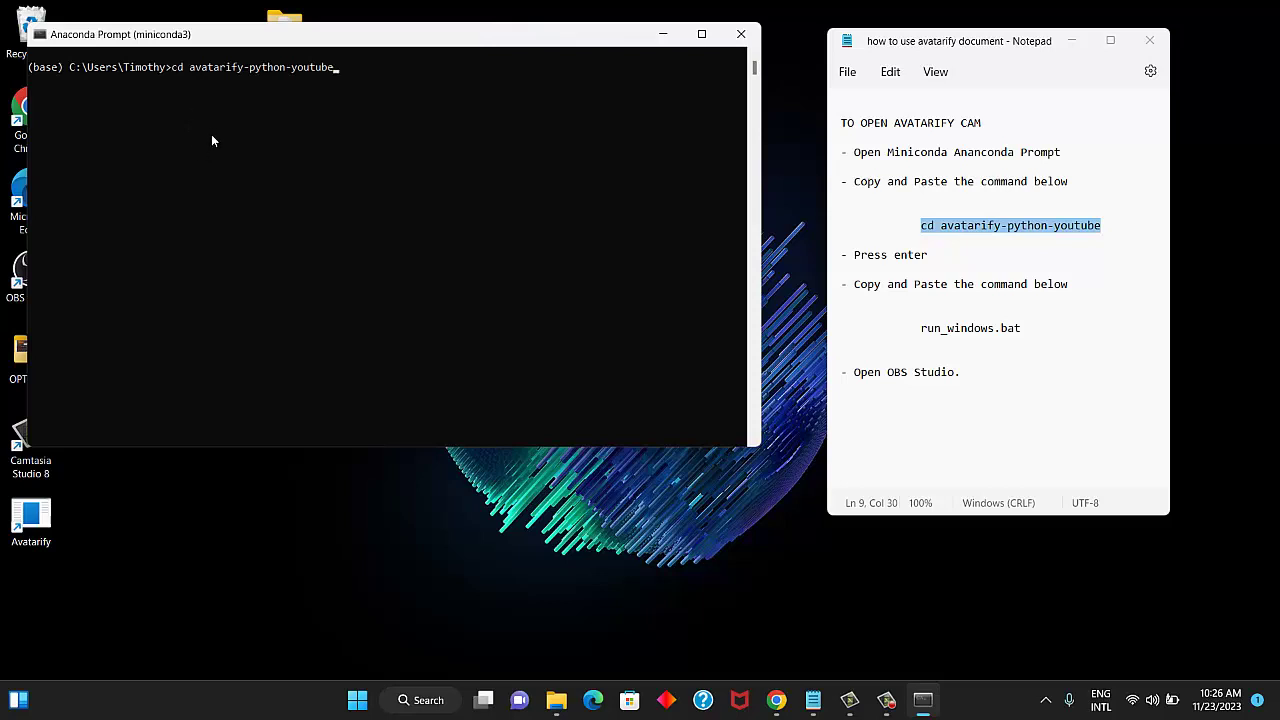
key(Return)
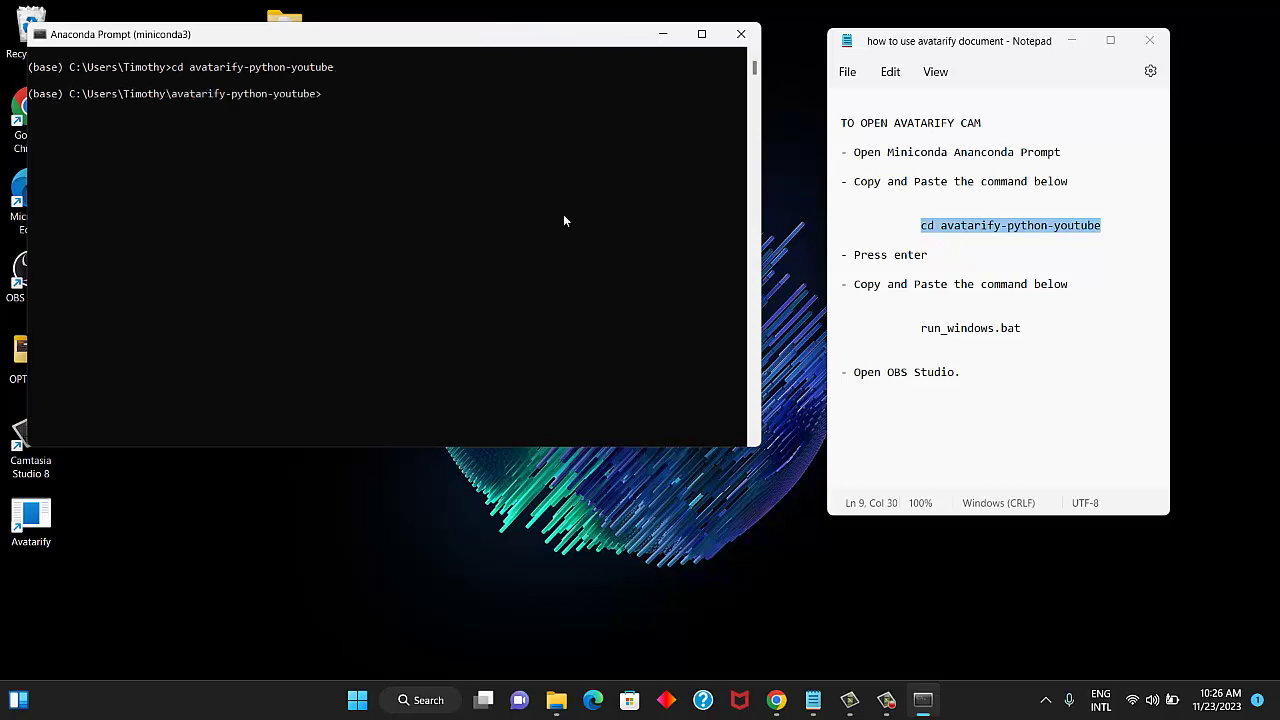
drag(921, 329, 1064, 335)
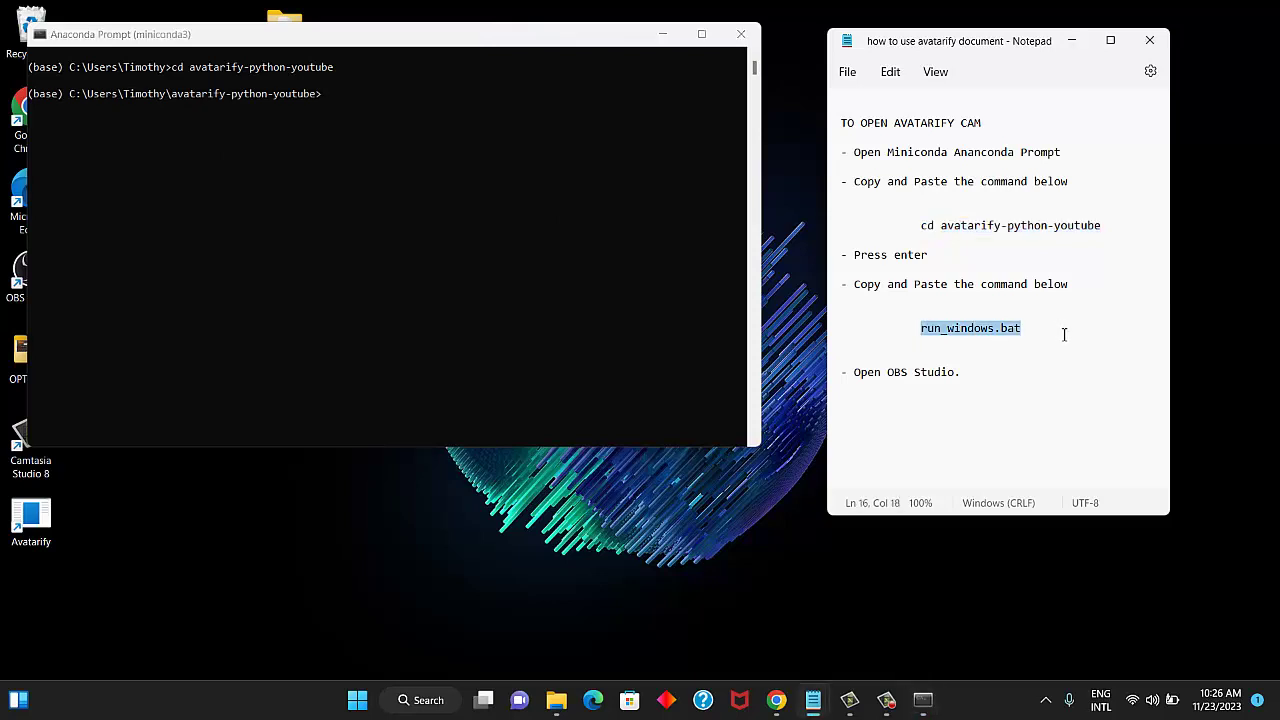
click(327, 100)
- Run run_windows.bat to start Avatarify with its webcam cam window
text(run_windows.bat)
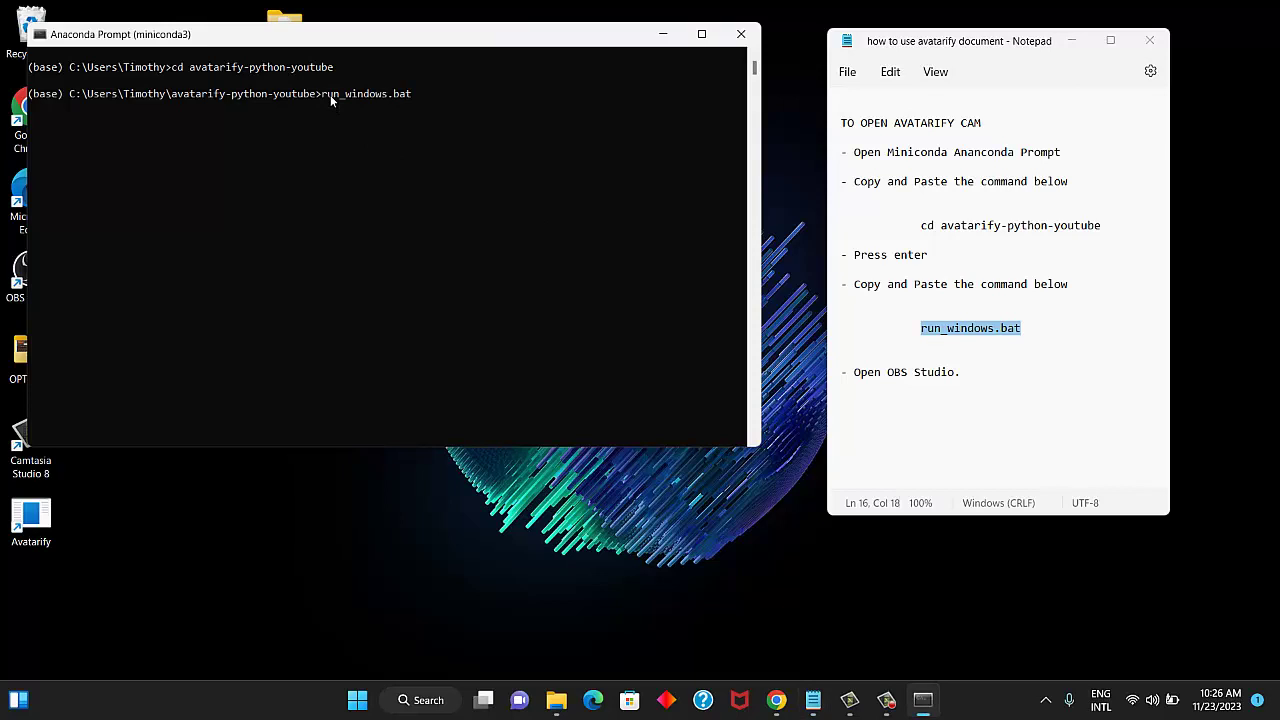
key(Return)
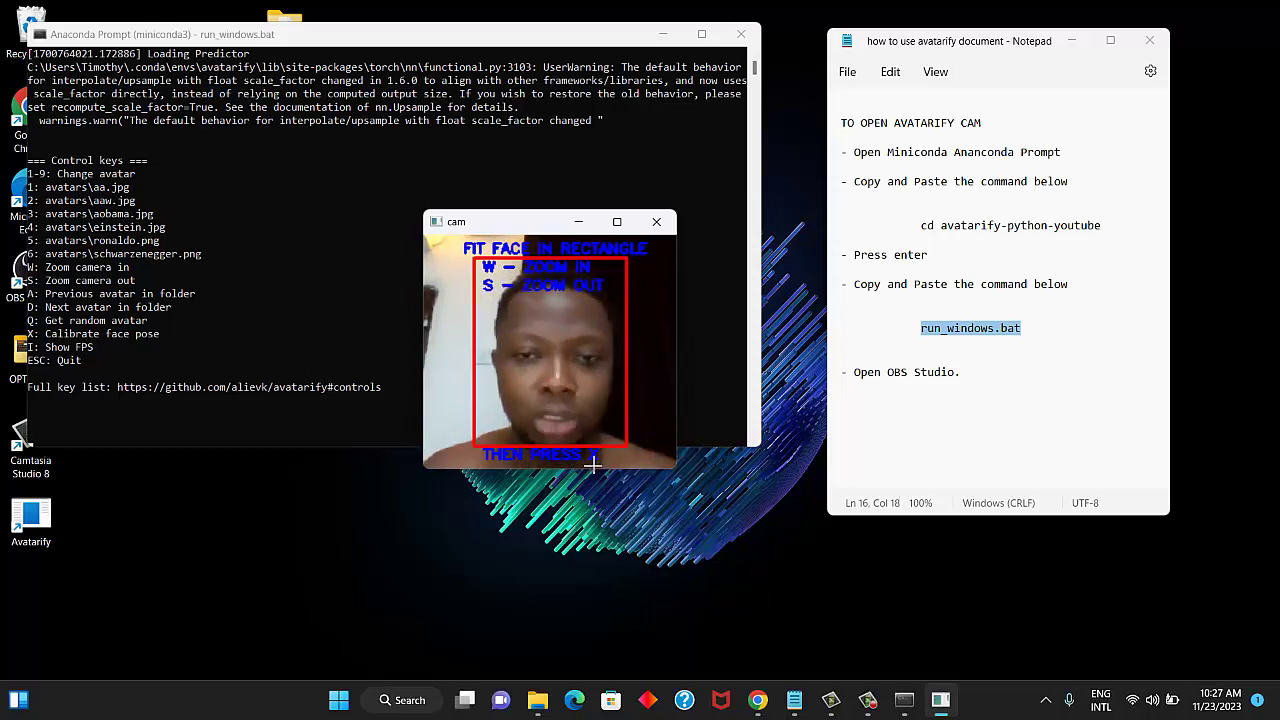
- Calibrate the face pose with X and move the avatarify window to the right
key(x)
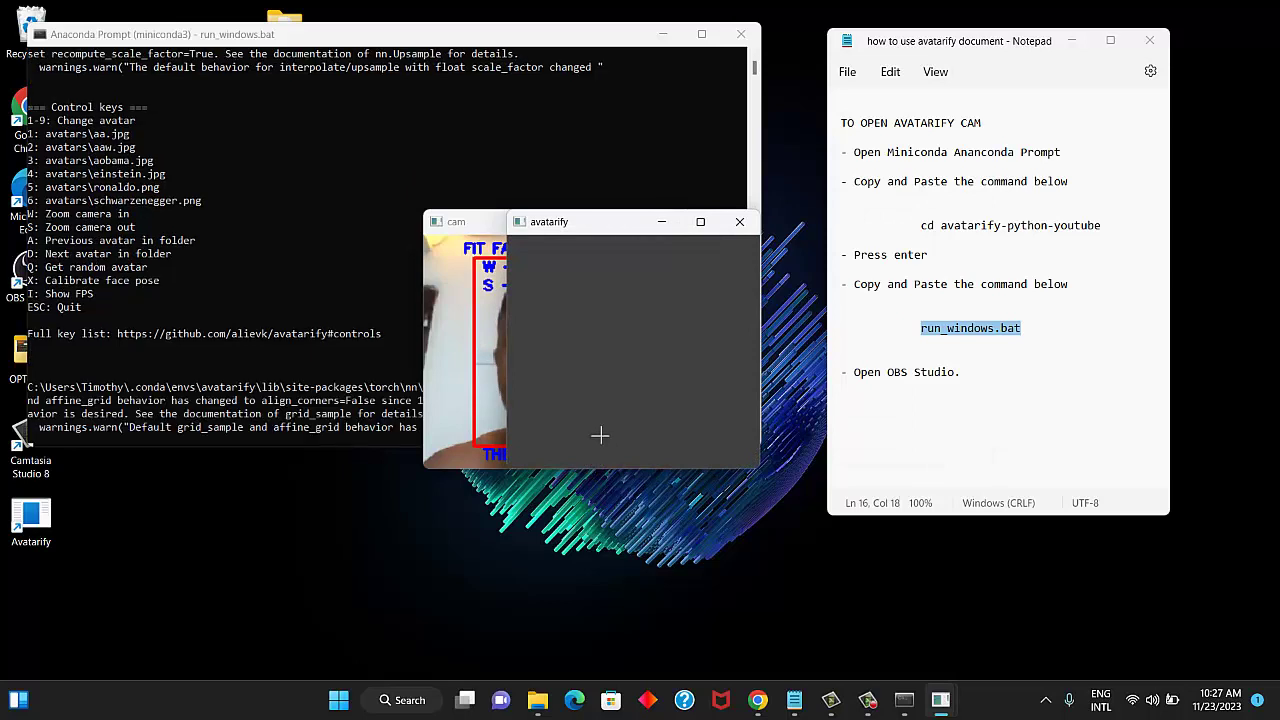
drag(618, 229, 888, 210)
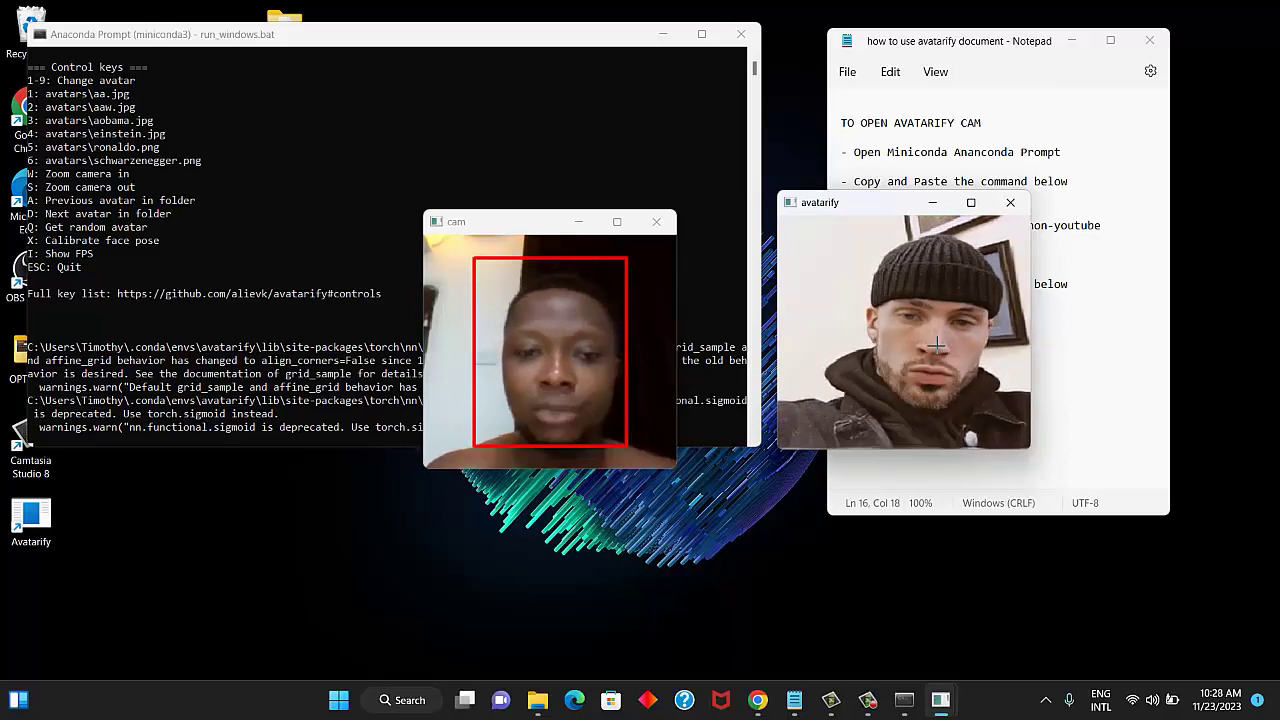
- Search for 'obs' and launch OBS Studio (64bit)
click(400, 702)
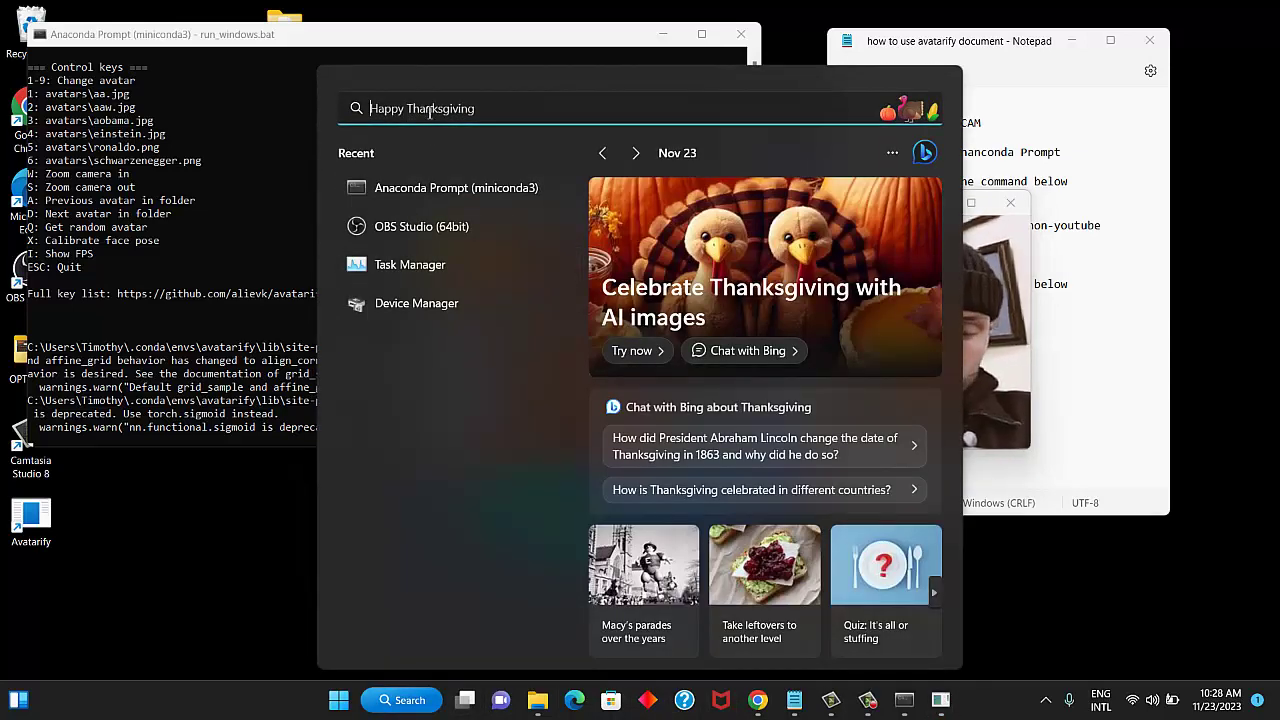
text(obs Studio (64bit)
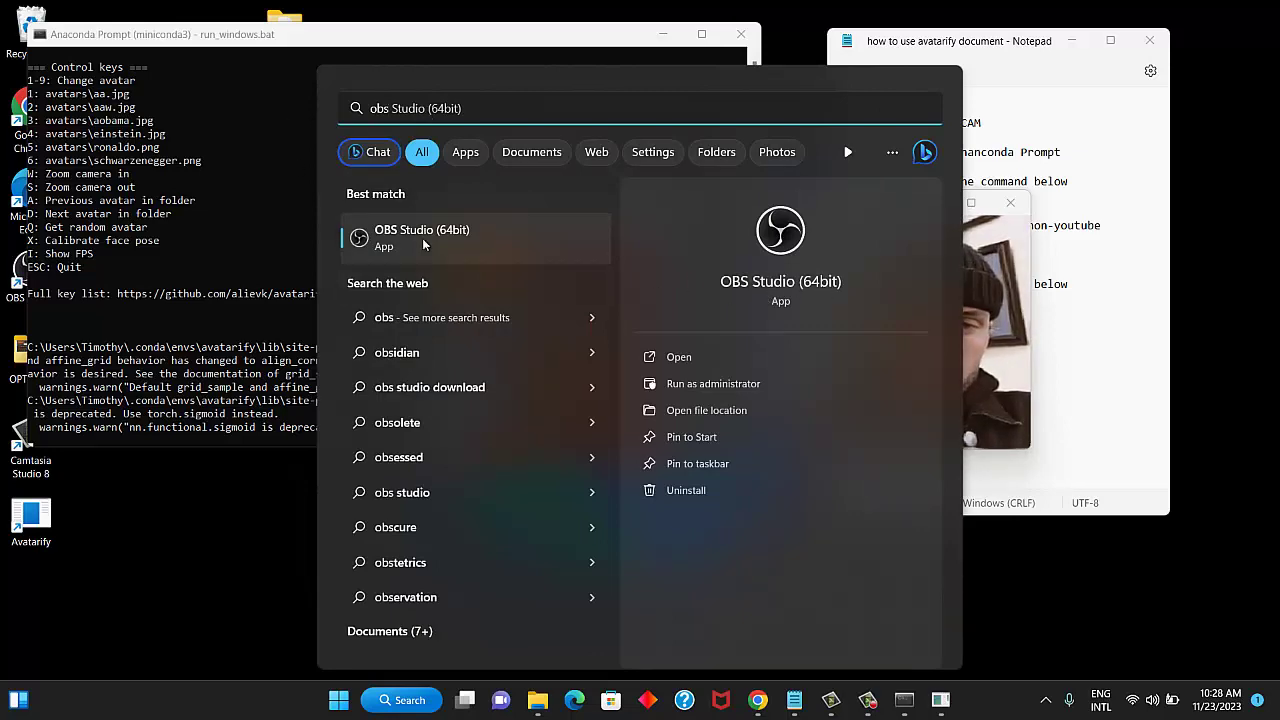
click(688, 363)
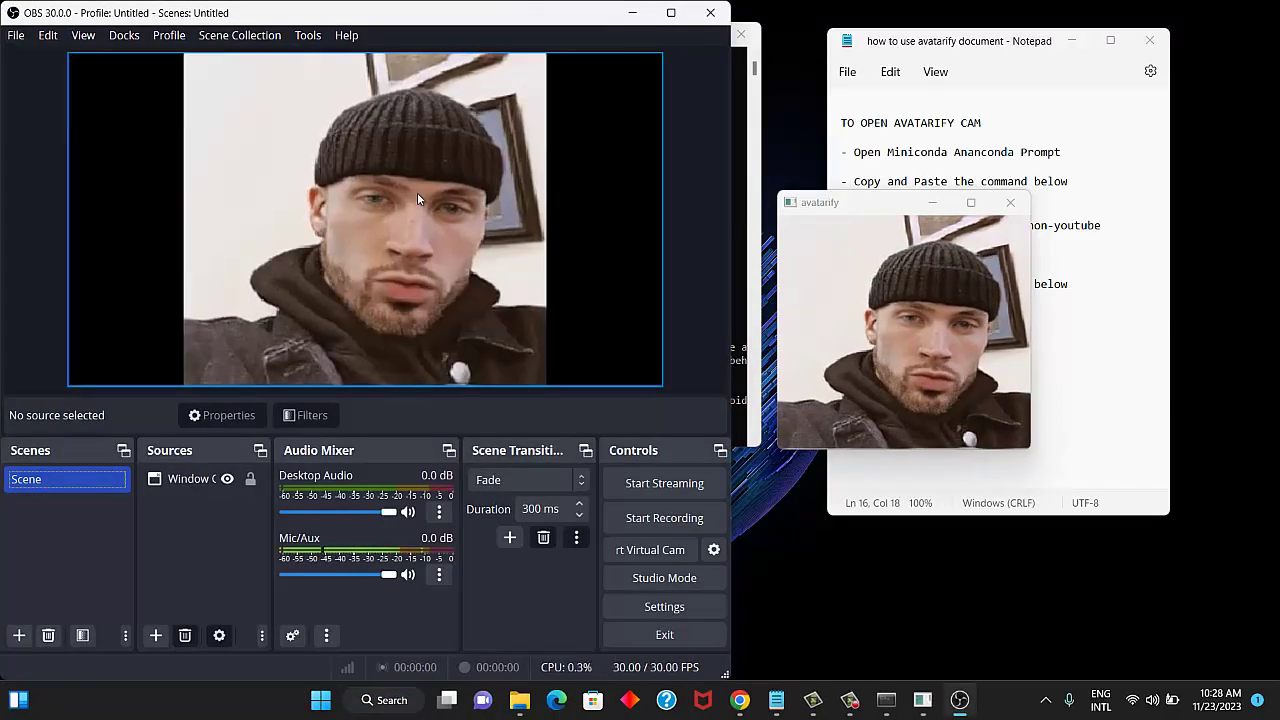
- Move the OBS window to fill the screen and select the Window Capture source
mouse_move(535, 14)
mouse_down()
mouse_move(861, 17)
mouse_move(946, 2)
mouse_up()
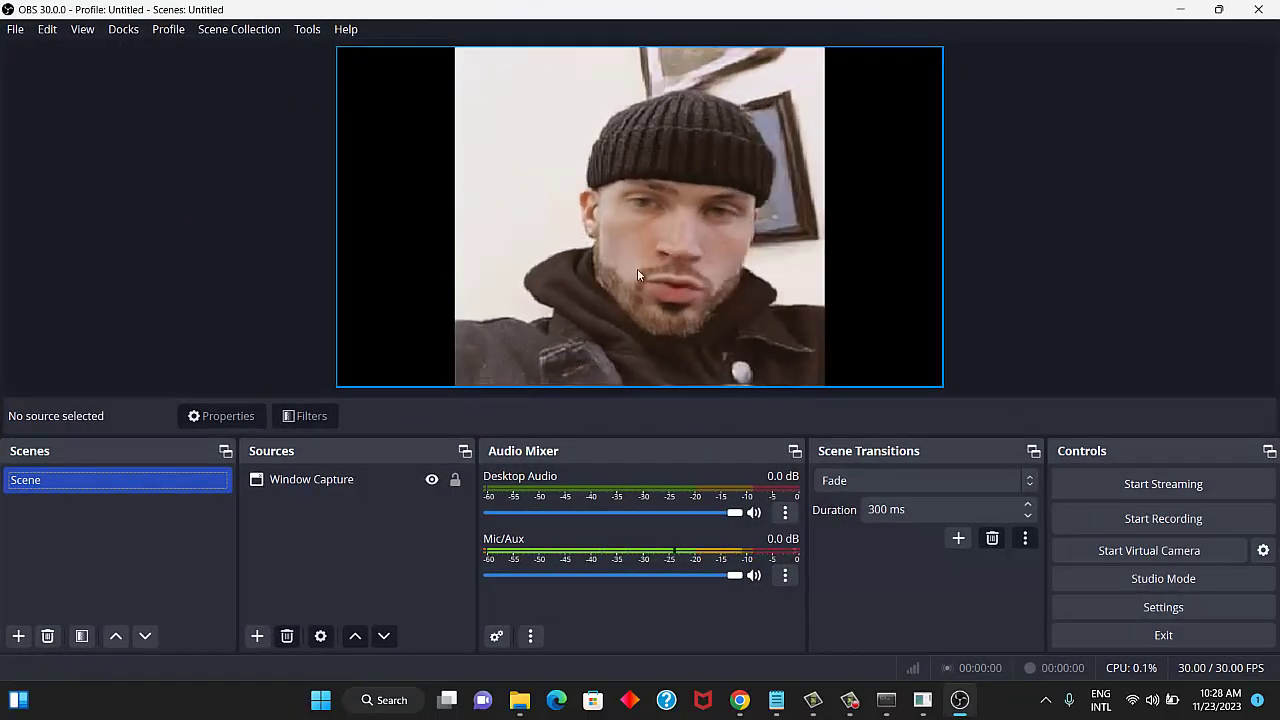
click(615, 198)
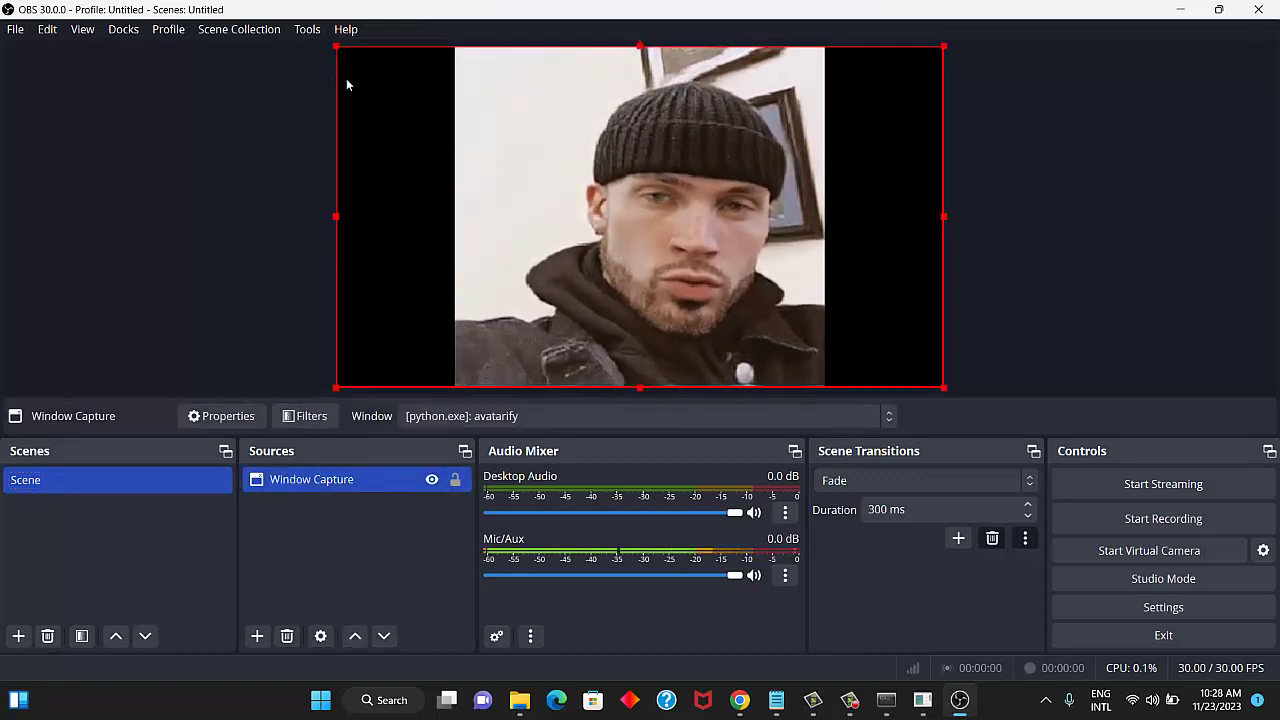
- Fit the Window Capture source to the screen via Edit > Transform
click(47, 30)
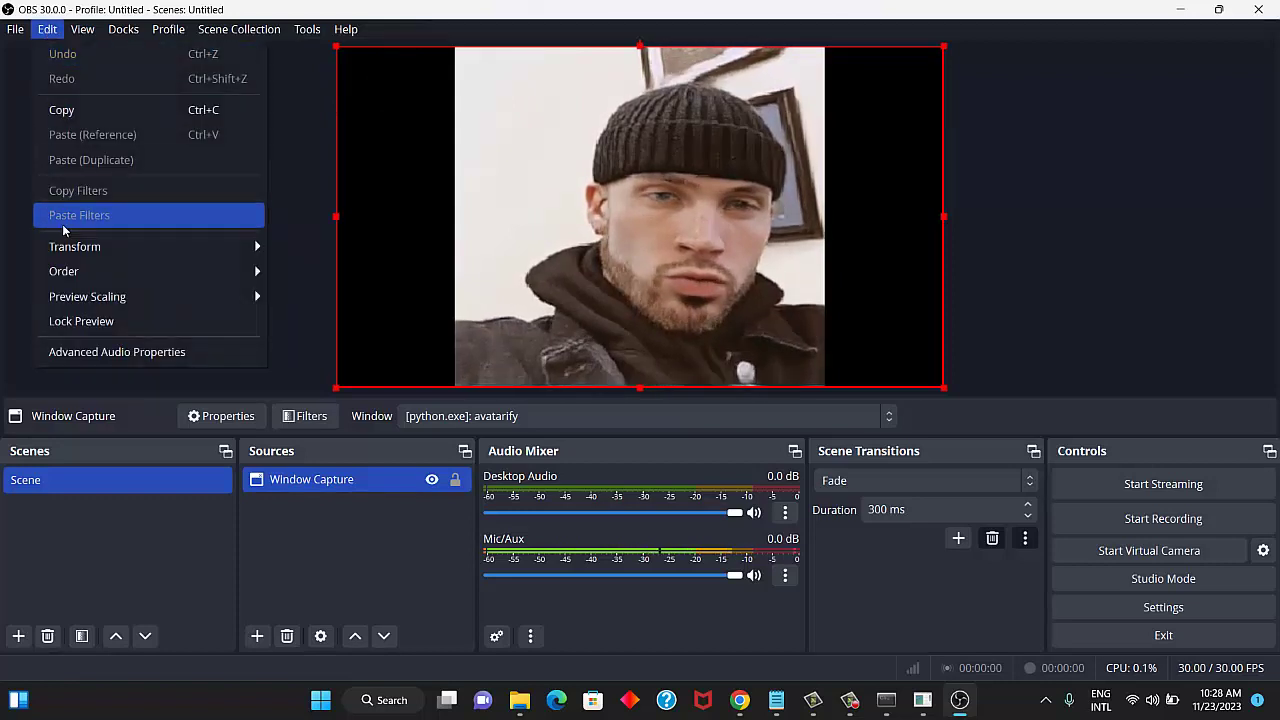
mouse_move(90, 253)
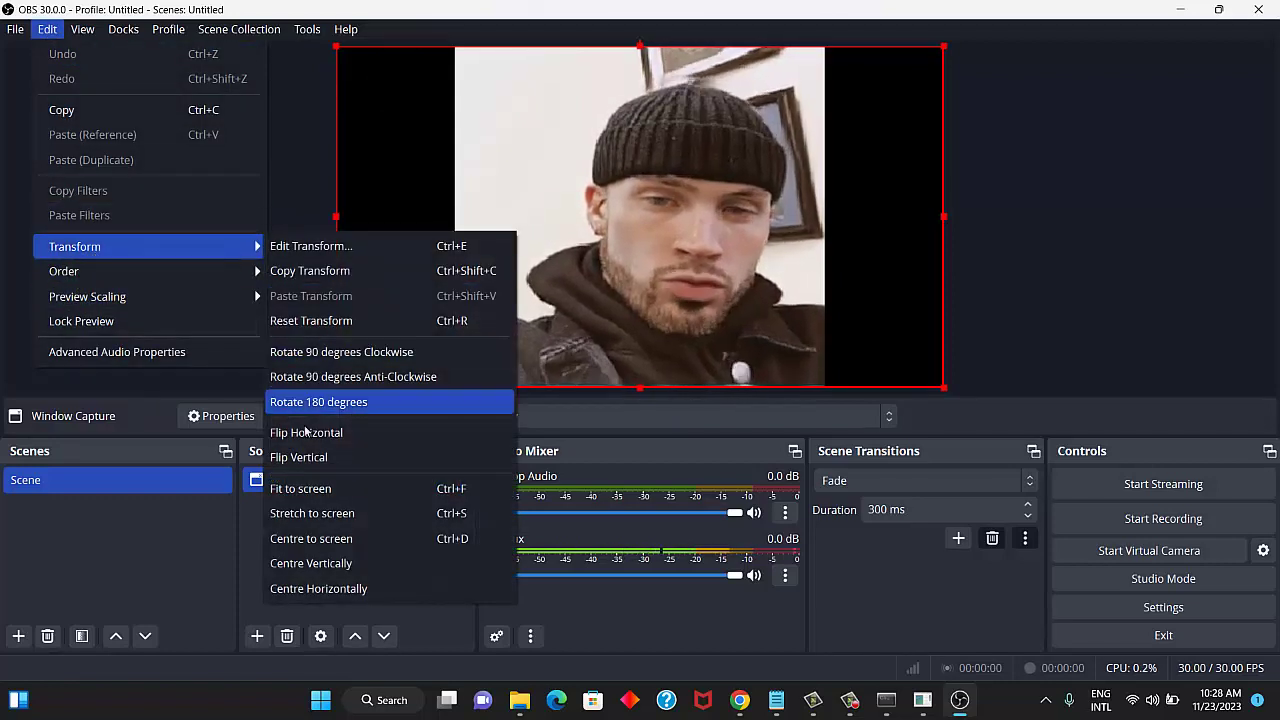
click(324, 488)
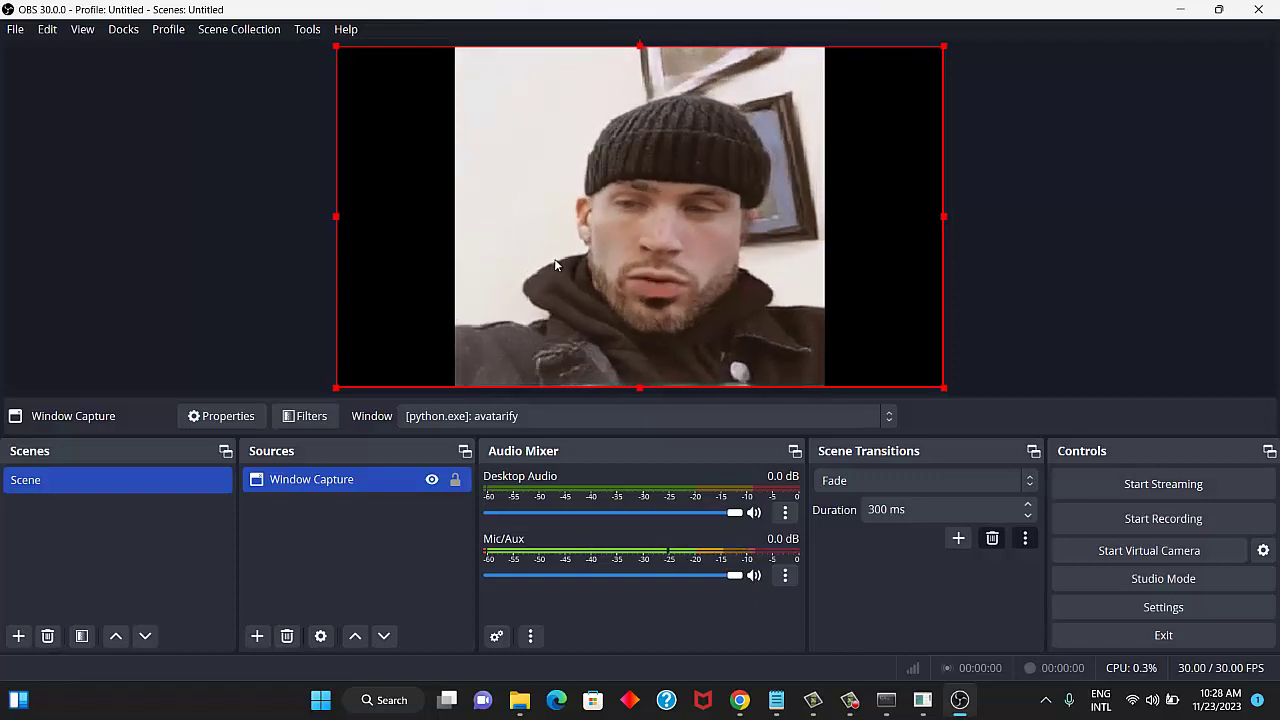
- Start the OBS Virtual Camera from the Controls panel
click(1158, 554)
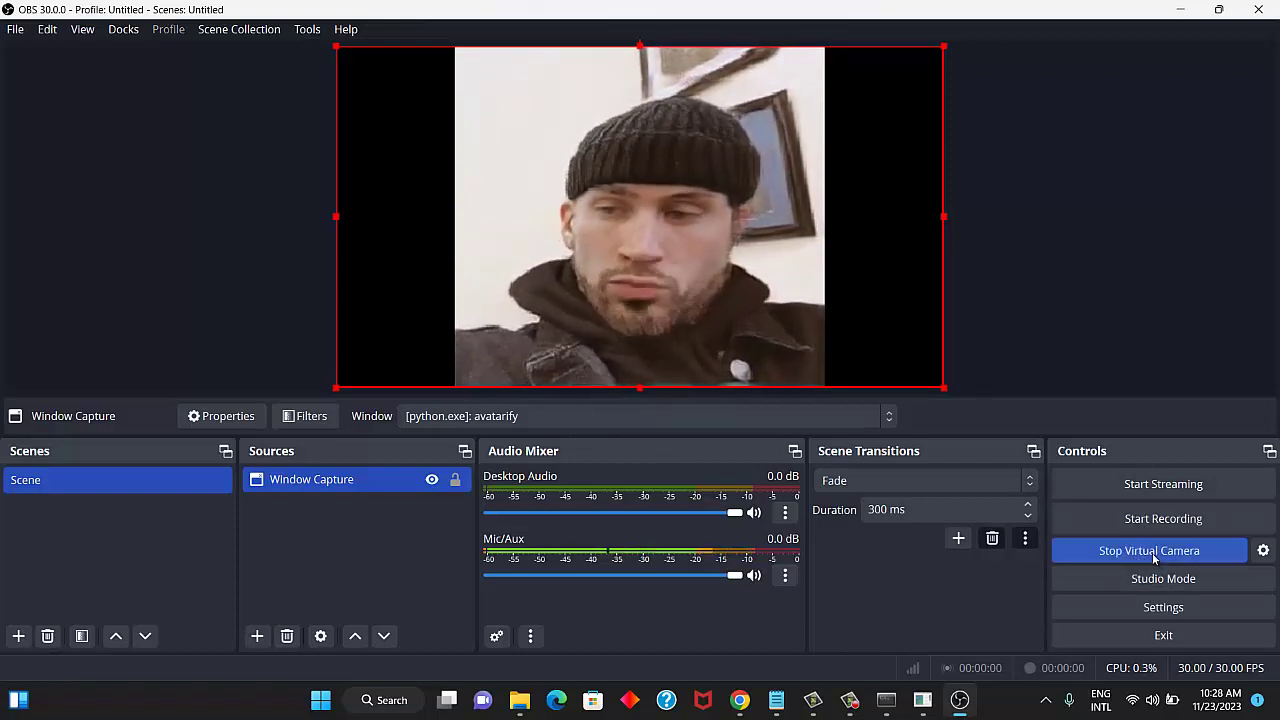